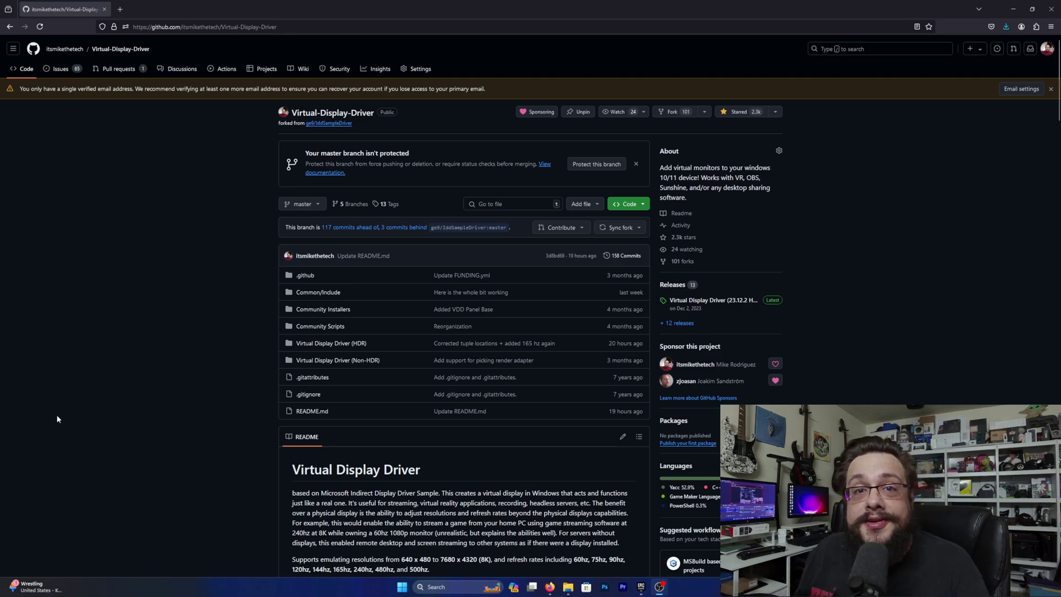
Step: Download IddSampleDriver.zip from the assets of the Beta Virtual Display Driver 24.8.6 release
scroll(249, 397, "down", 4)
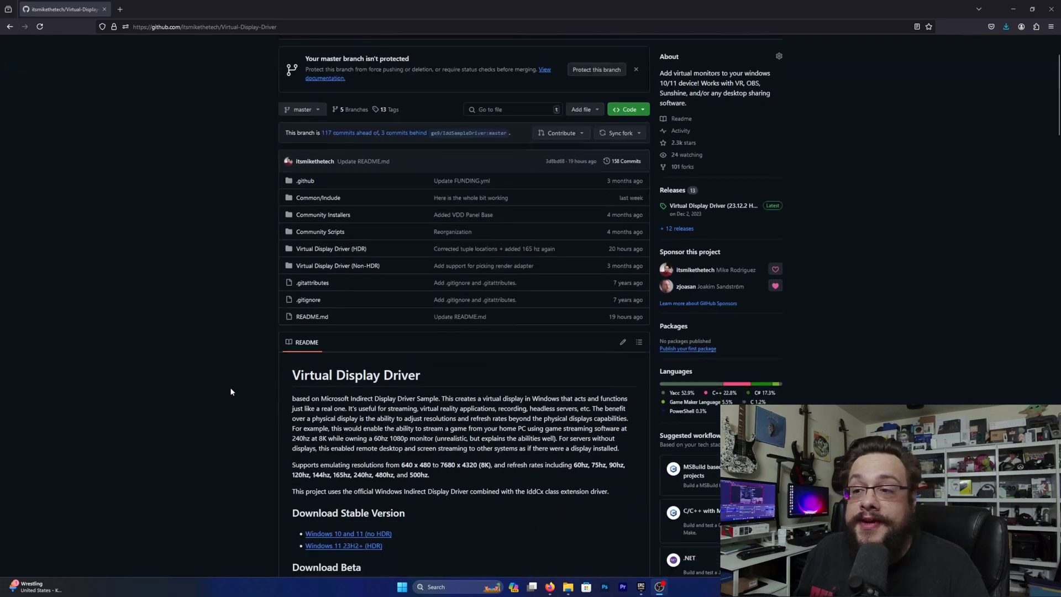
scroll(428, 451, "down", 2)
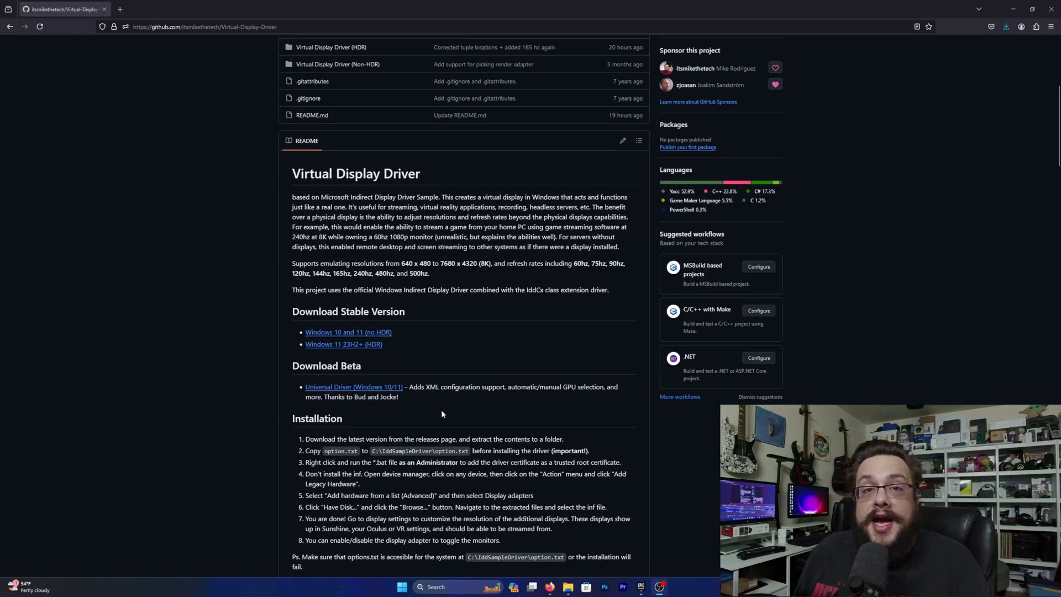
left_click(338, 388)
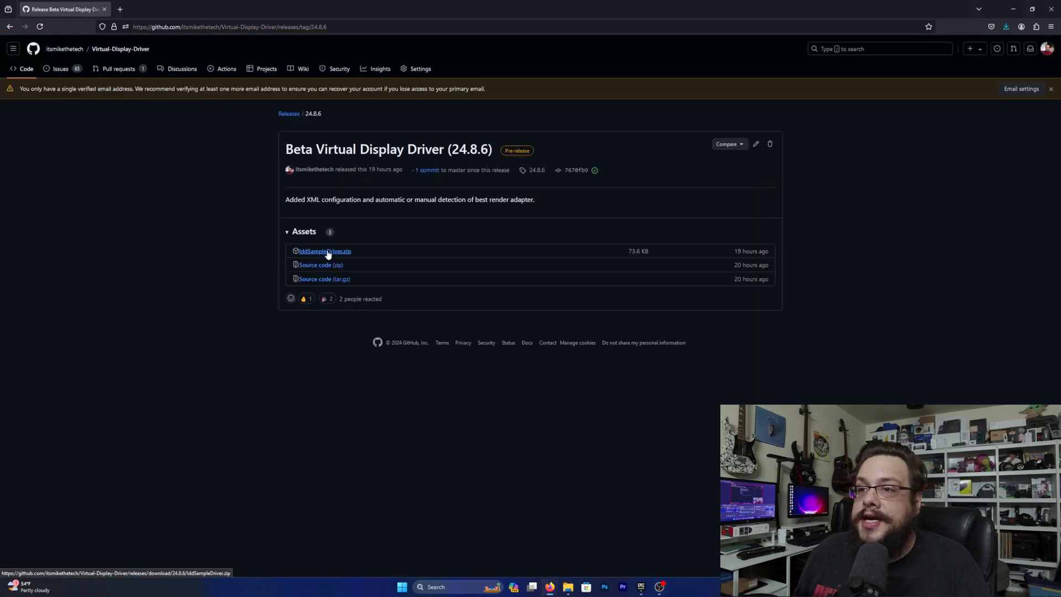
left_click(328, 253)
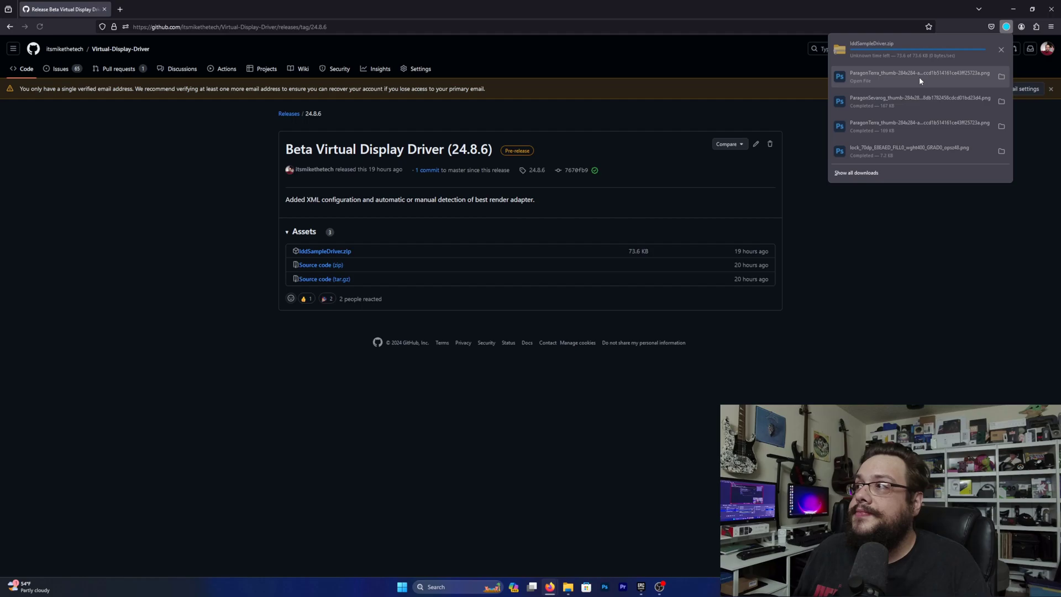
left_click(933, 42)
Step: Minimize the browser and copy the IddSampleDriver folder from the downloaded zip
left_click(1015, 7)
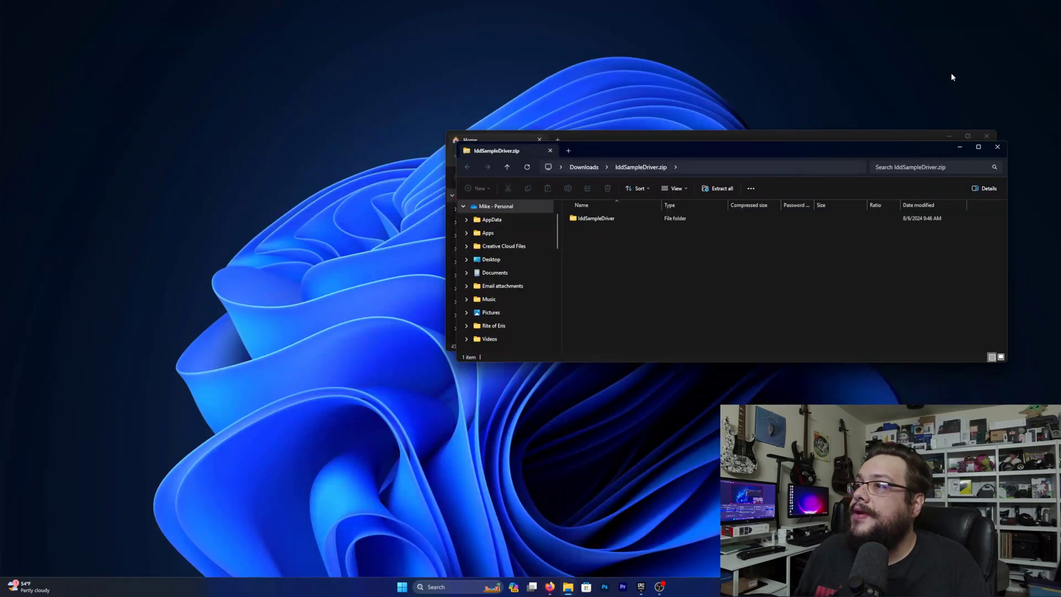
left_click(985, 136)
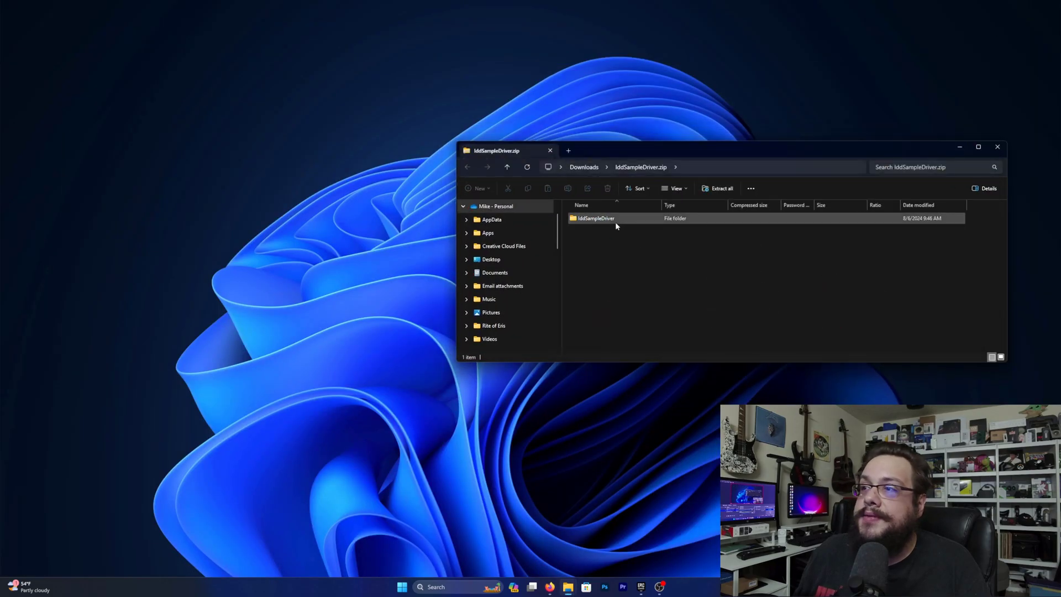
left_click(613, 221)
right_click(581, 219)
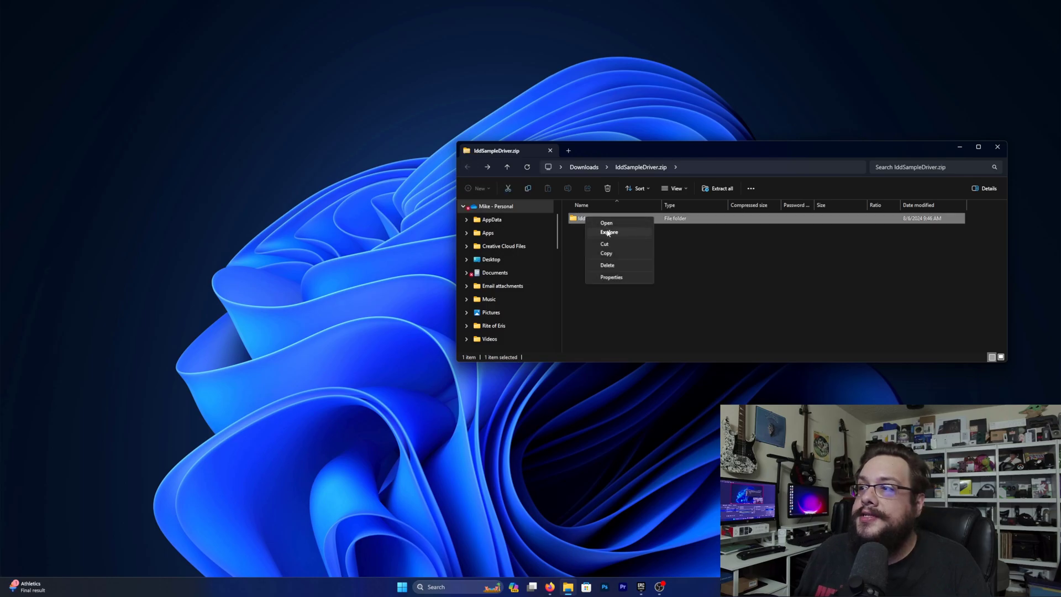
left_click(613, 253)
Step: Paste the IddSampleDriver folder onto the 1TB SSD (C:) drive, replacing existing files
scroll(505, 301, "down", 3)
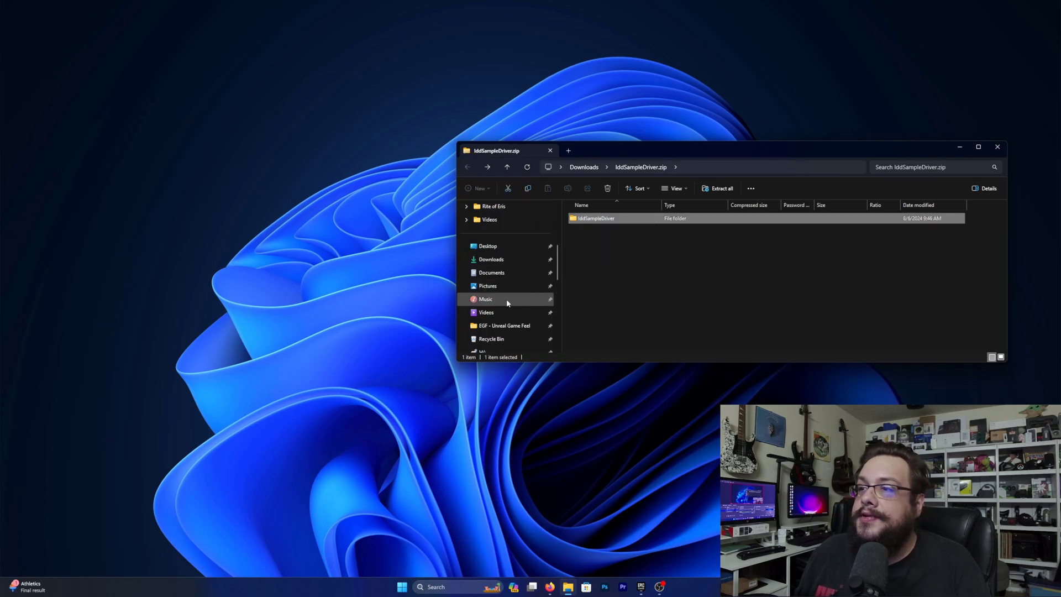
scroll(502, 313, "down", 5)
left_click(495, 324)
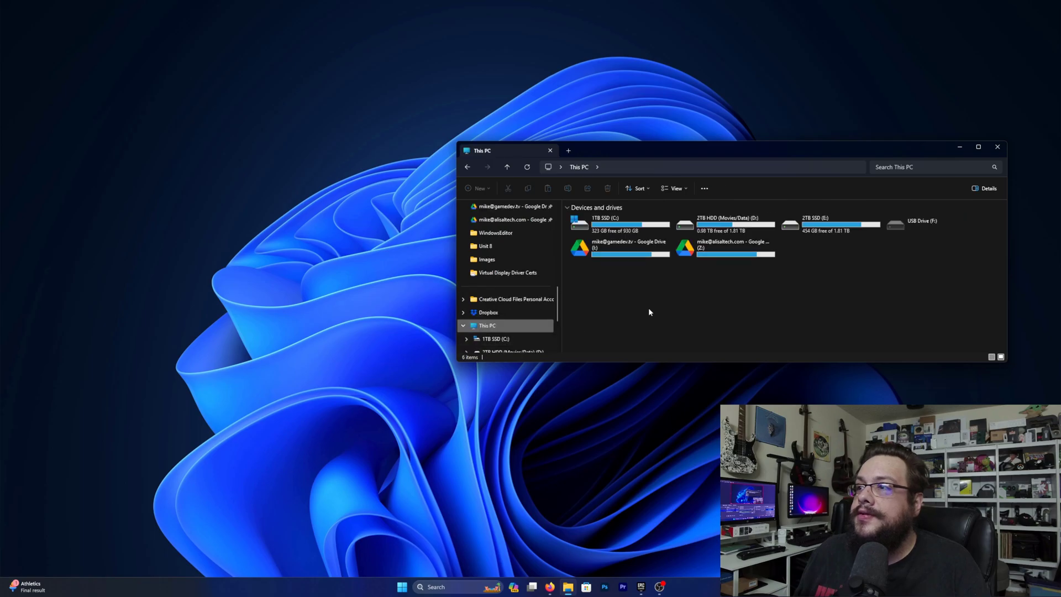
double_click(617, 239)
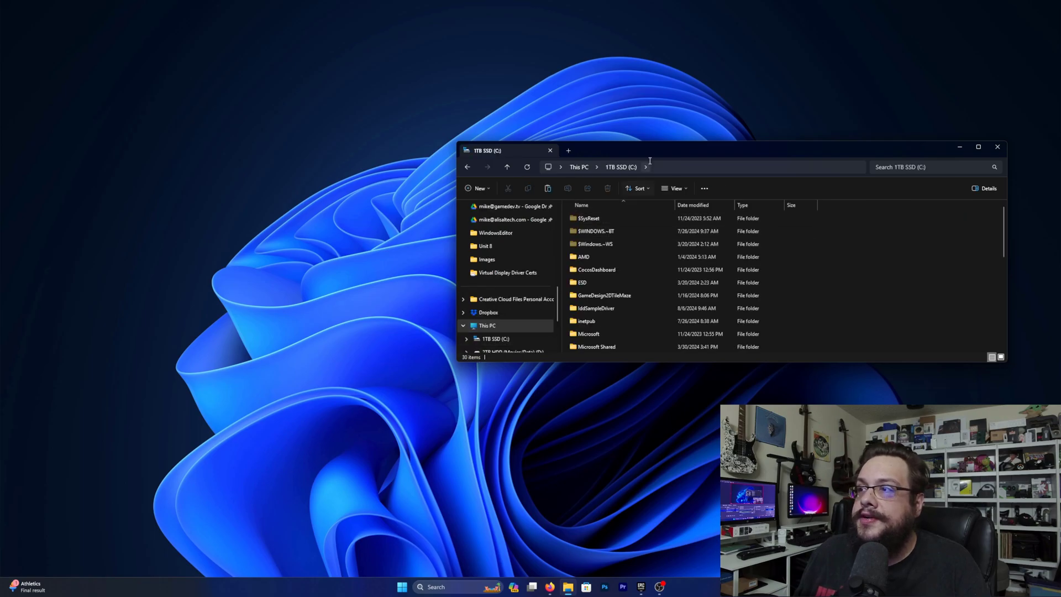
left_click_drag(652, 152, 425, 143)
right_click(625, 263)
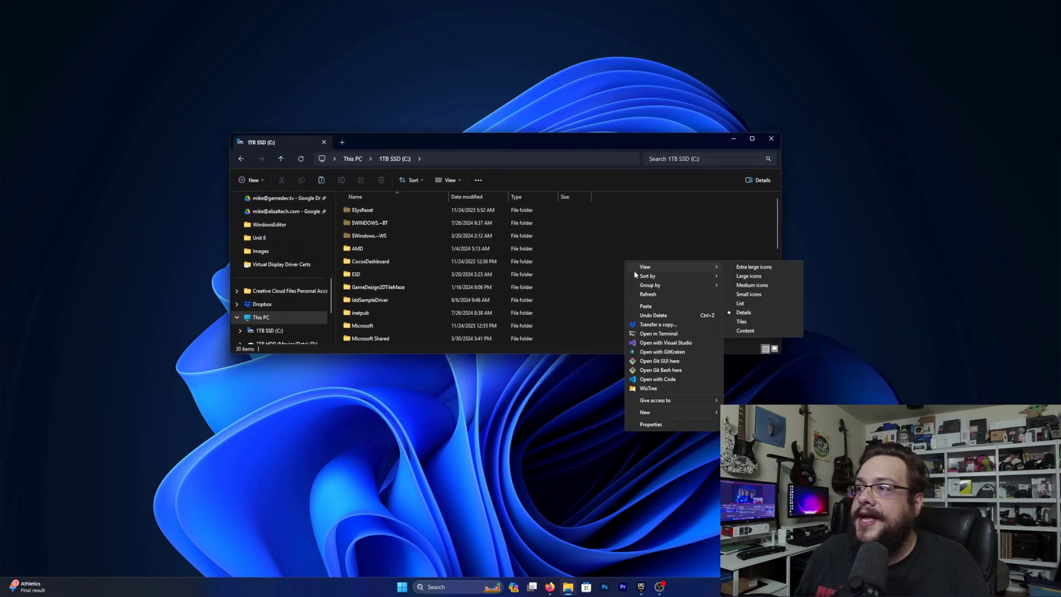
left_click(646, 307)
left_click(520, 223)
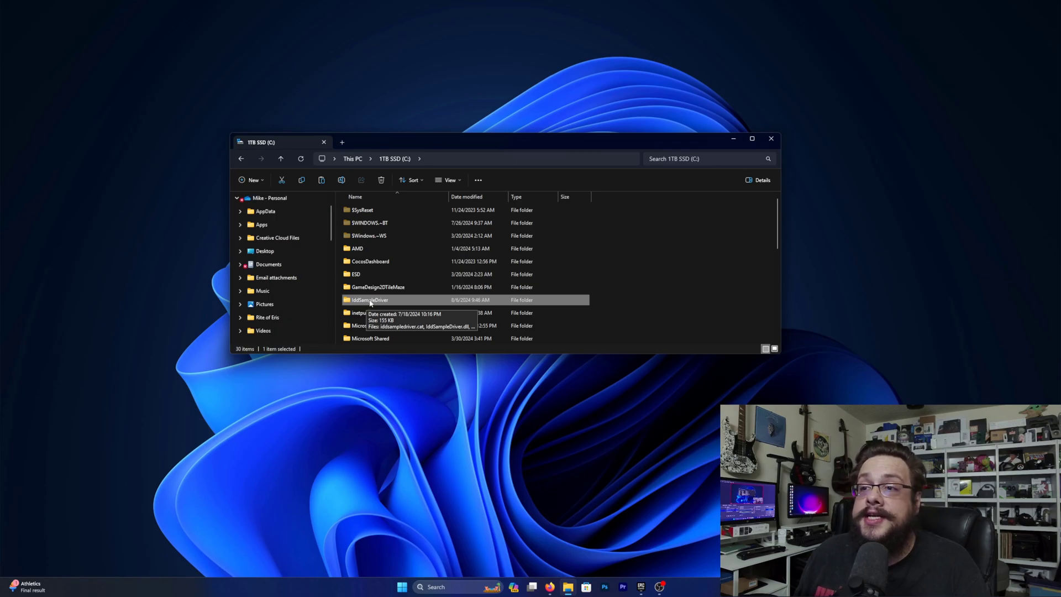
Step: Open vdd_settings.xml from C:\IddSampleDriver in Visual Studio Code
double_click(367, 301)
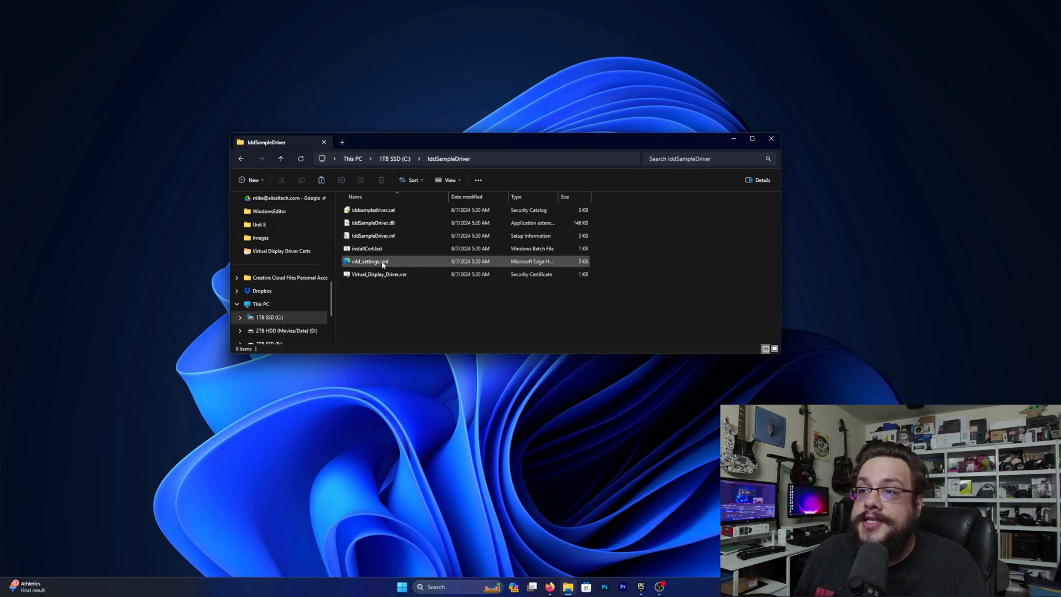
right_click(382, 265)
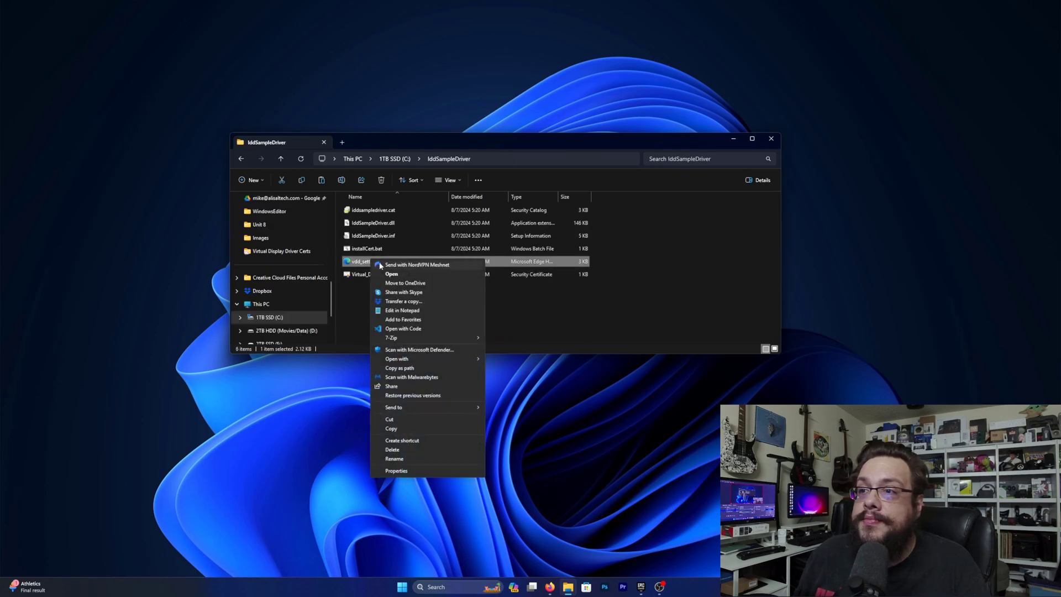
left_click(420, 329)
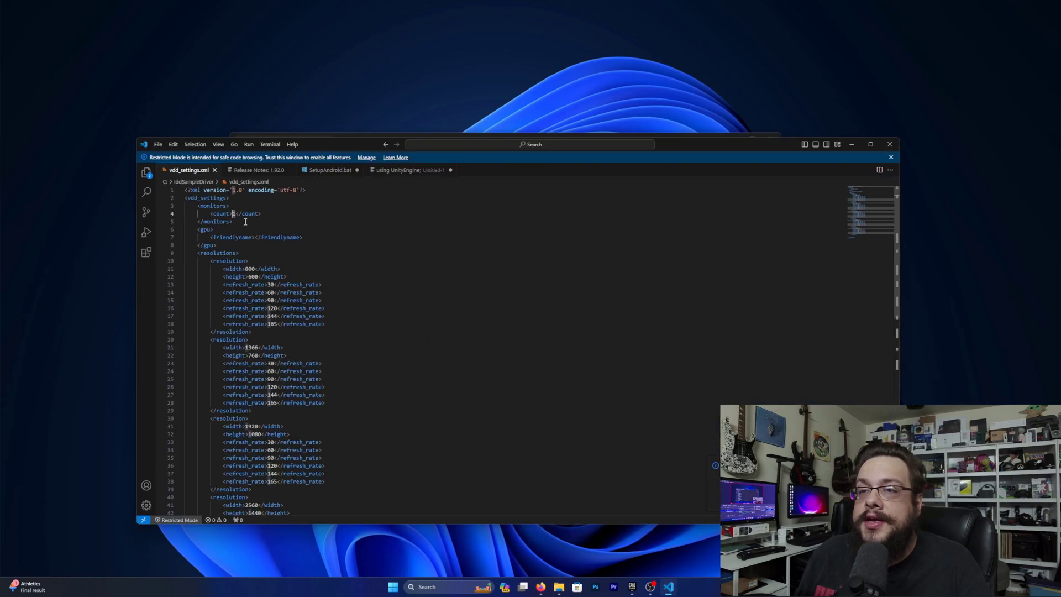
Step: Review vdd_settings.xml: monitor count 1, empty friendlyname, resolutions from 800x600 at 30–165 Hz
left_click(235, 213)
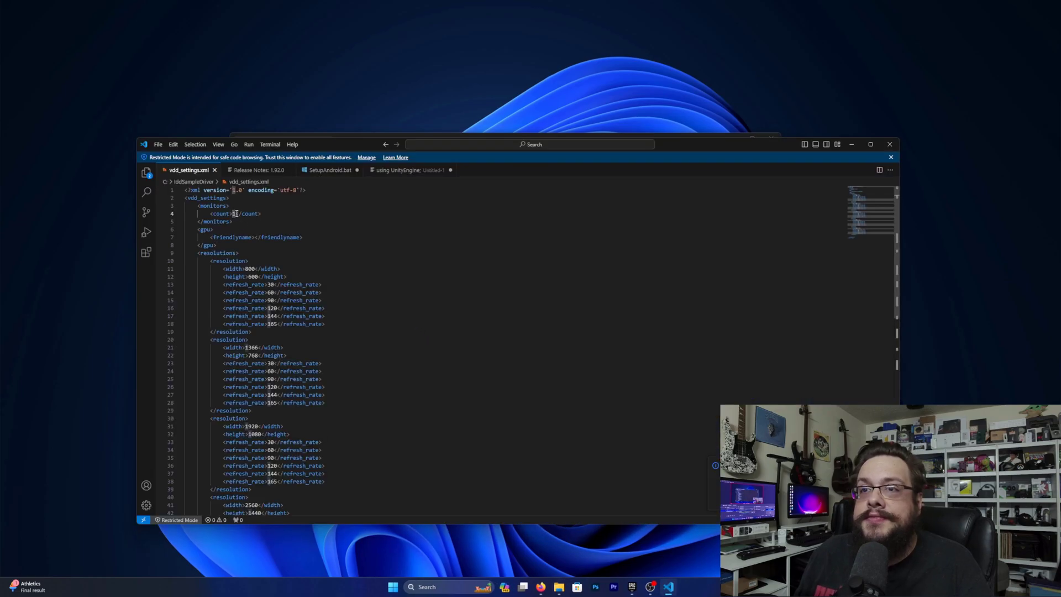
left_click(254, 237)
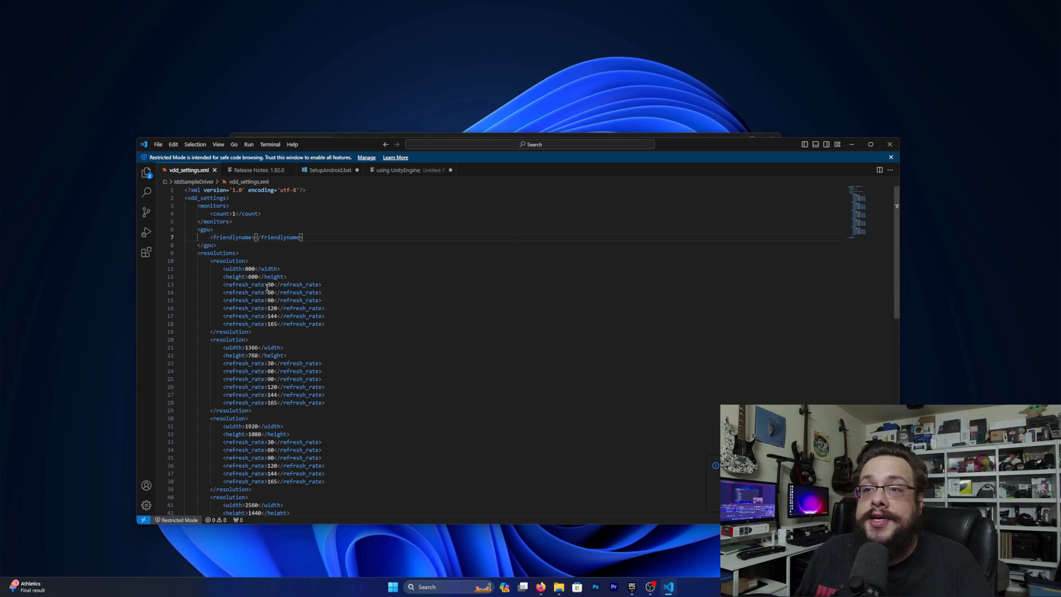
scroll(256, 279, "down", 4)
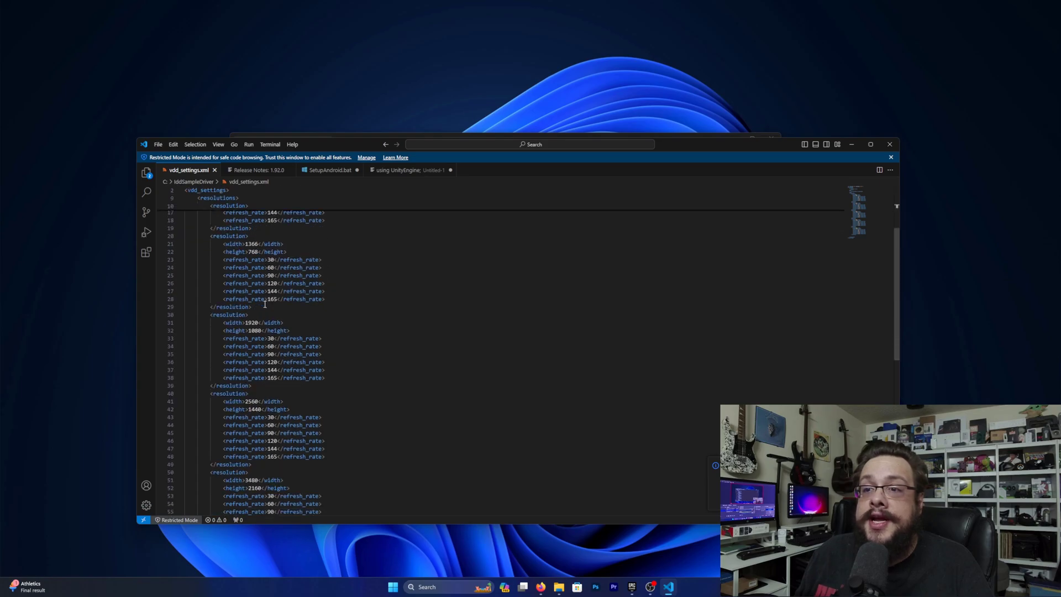
scroll(259, 326, "down", 3)
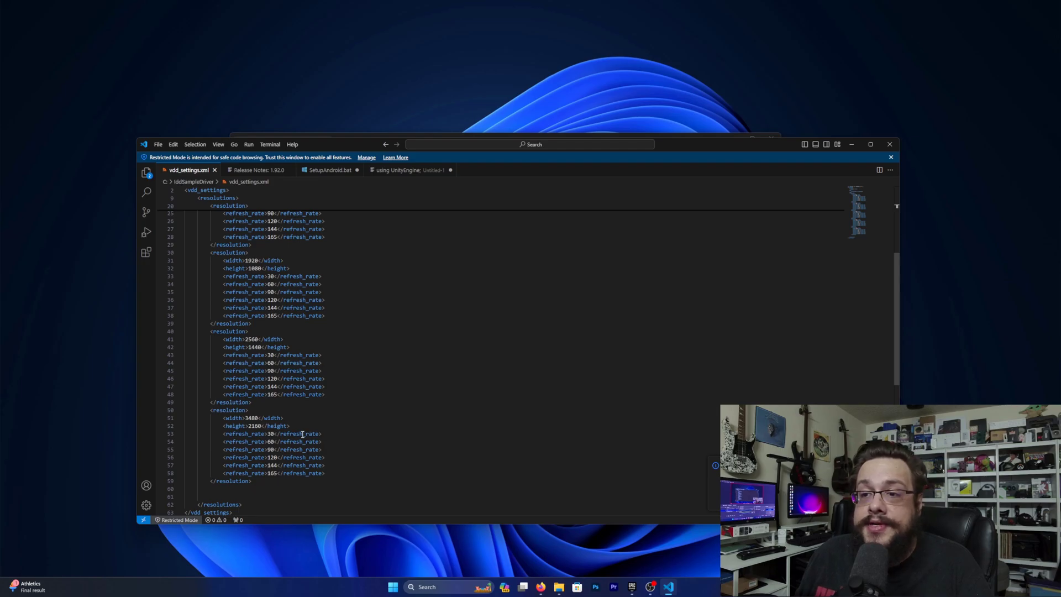
scroll(271, 450, "up", 8)
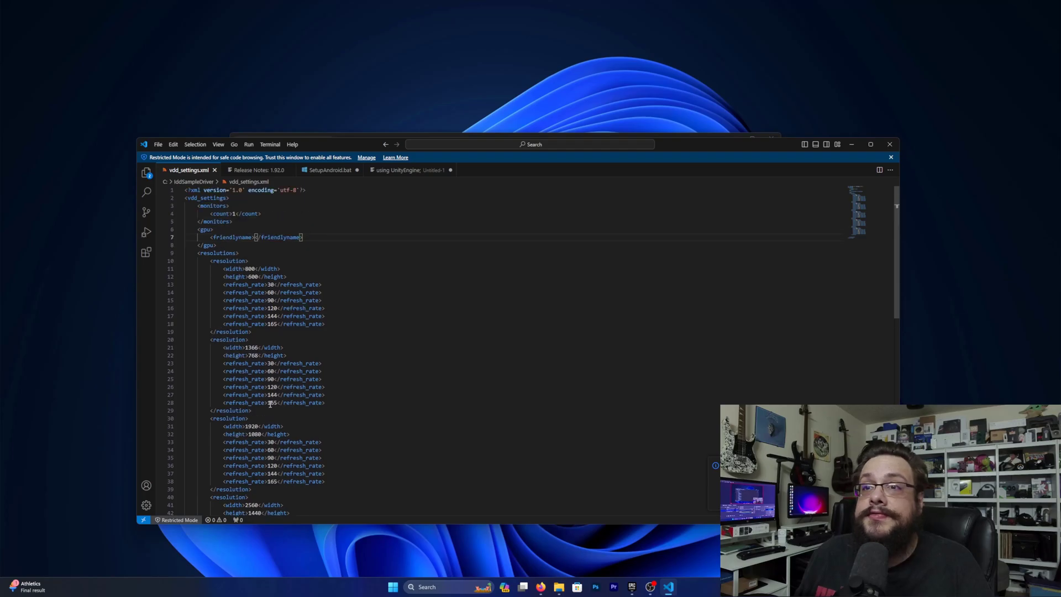
Step: Close VS Code and run installCert.bat to add the Virtual Display Driver certificate to trusted stores
left_click(888, 143)
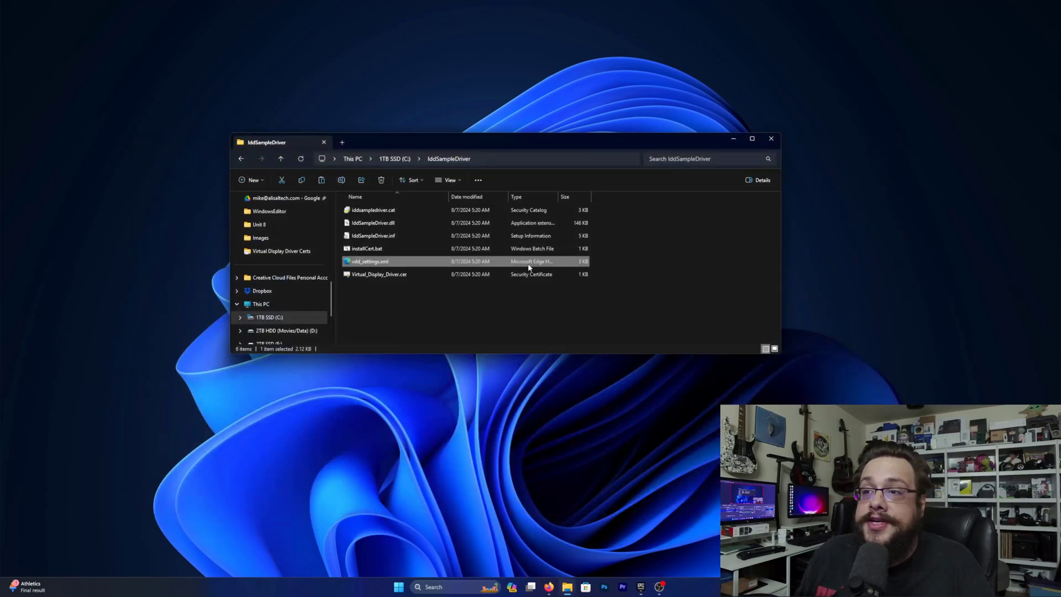
left_click(433, 296)
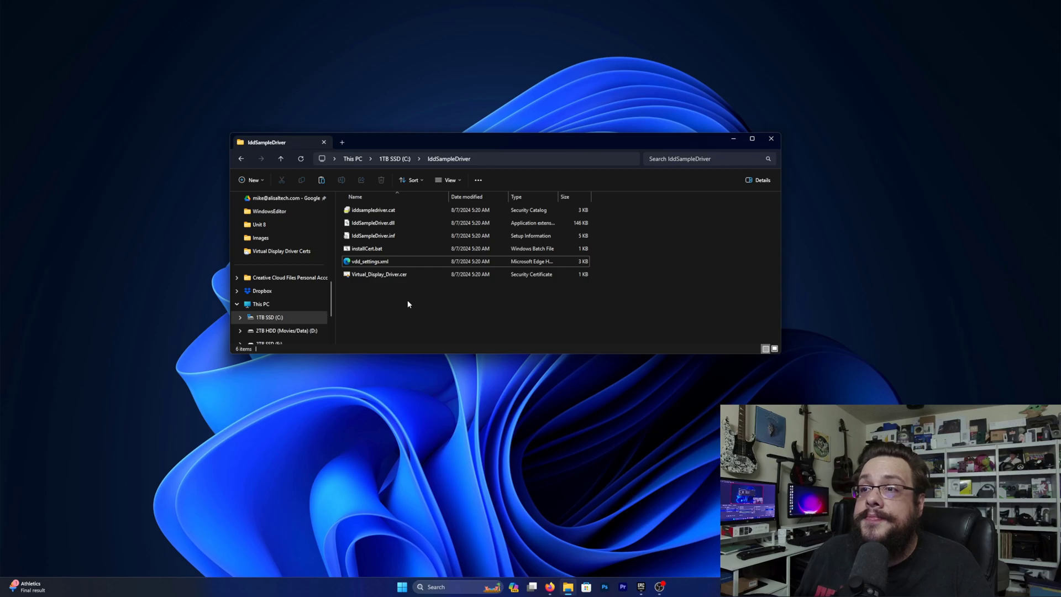
right_click(365, 249)
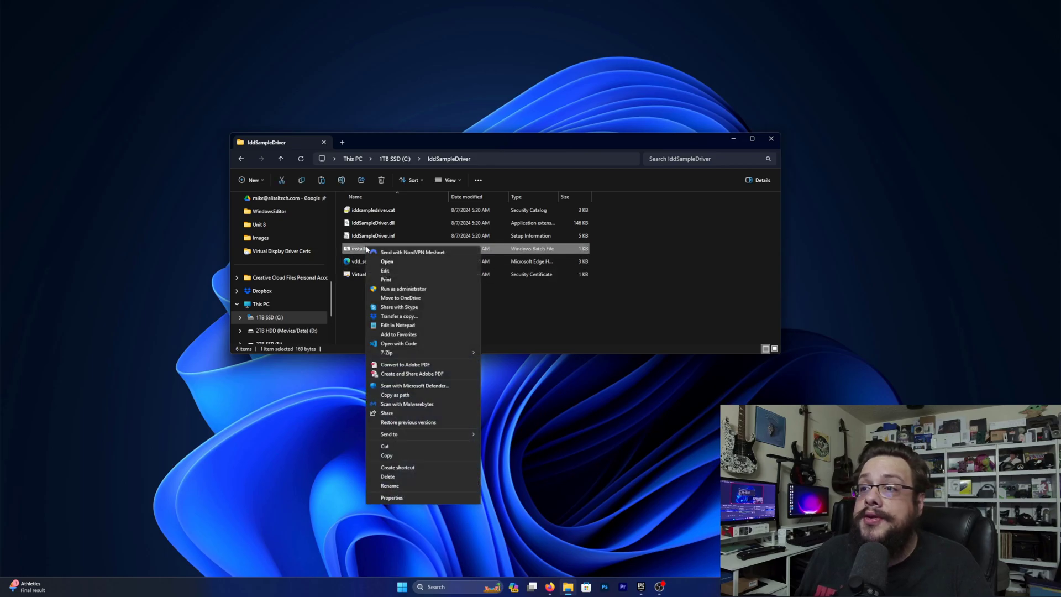
left_click(403, 289)
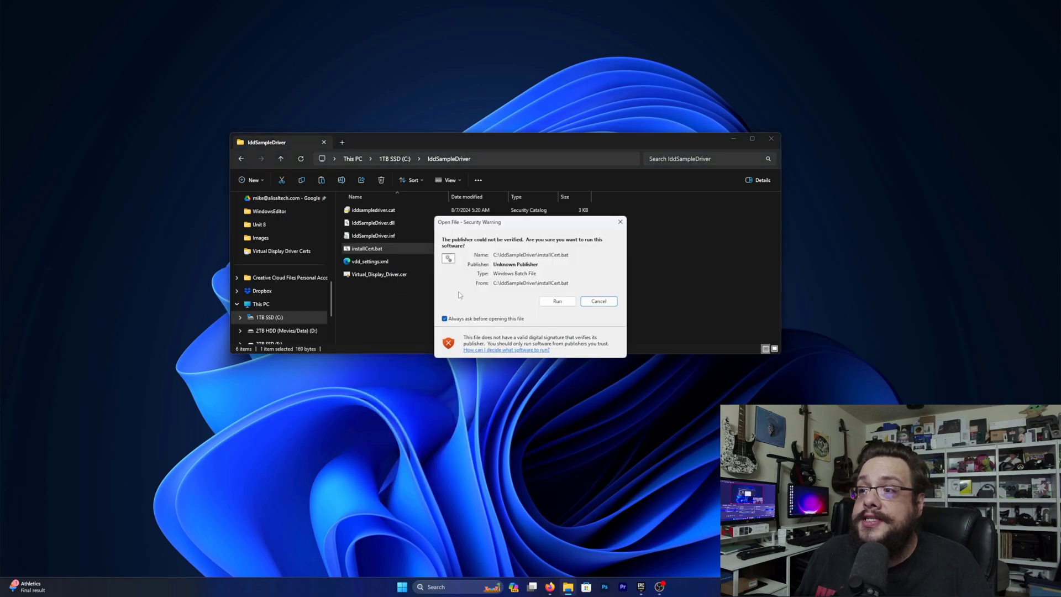
left_click(547, 305)
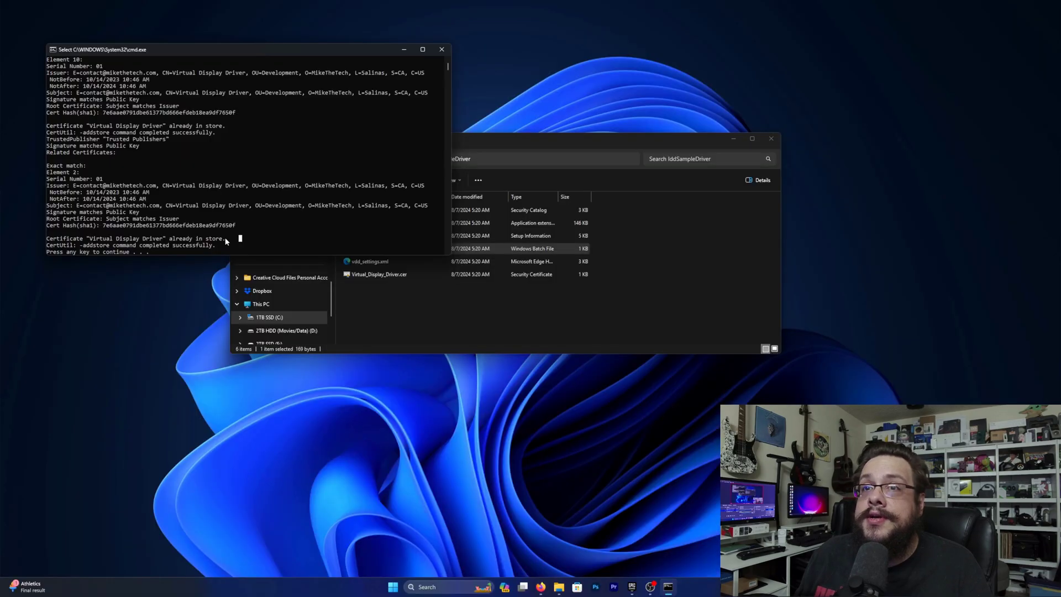
key("Return")
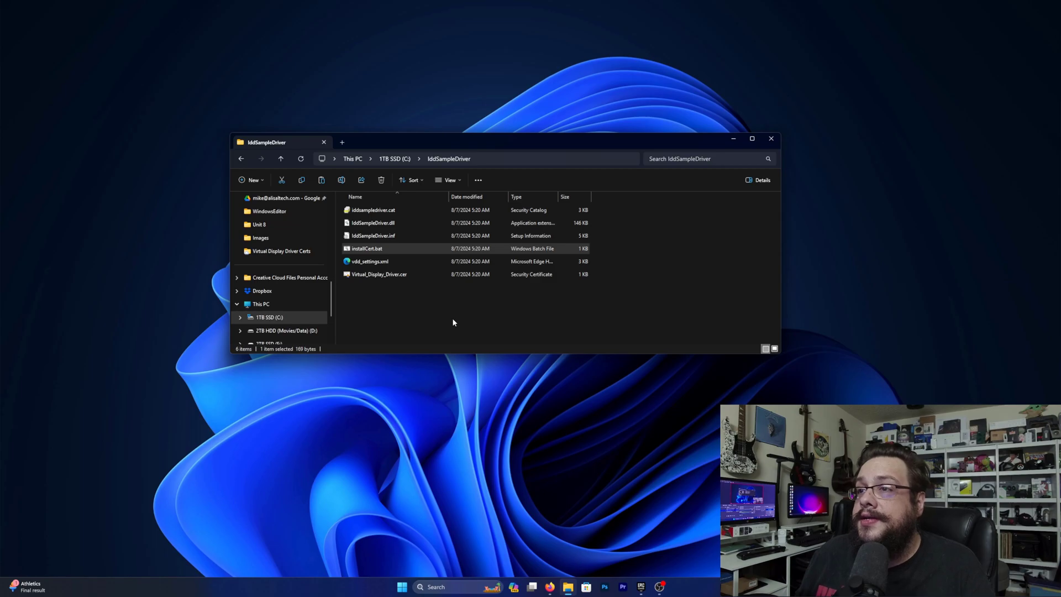
Step: Open Device Manager, expand Display adapters, and start the Add legacy hardware wizard
right_click(402, 586)
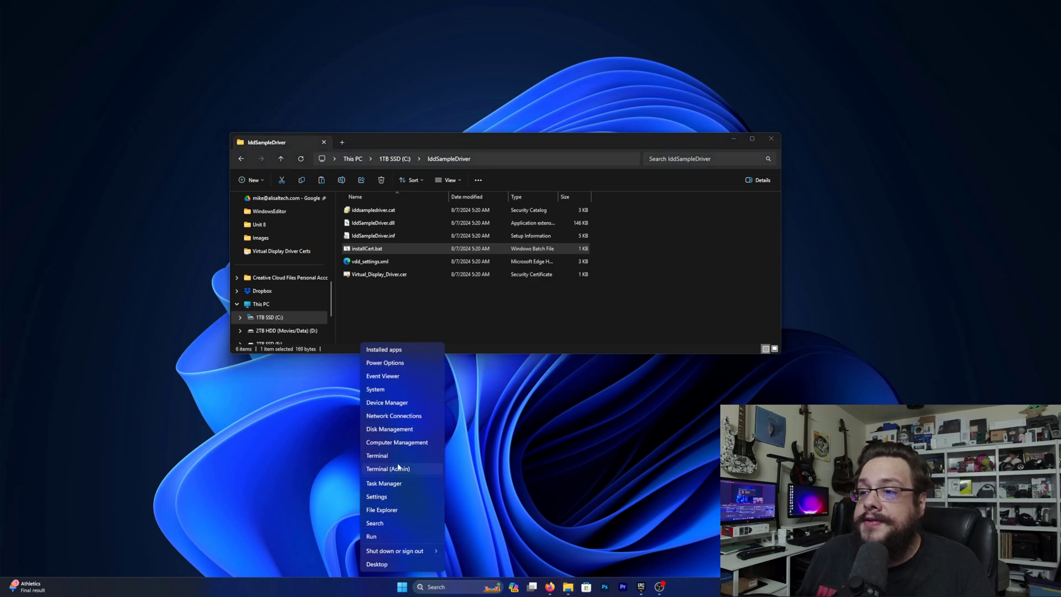
left_click(390, 402)
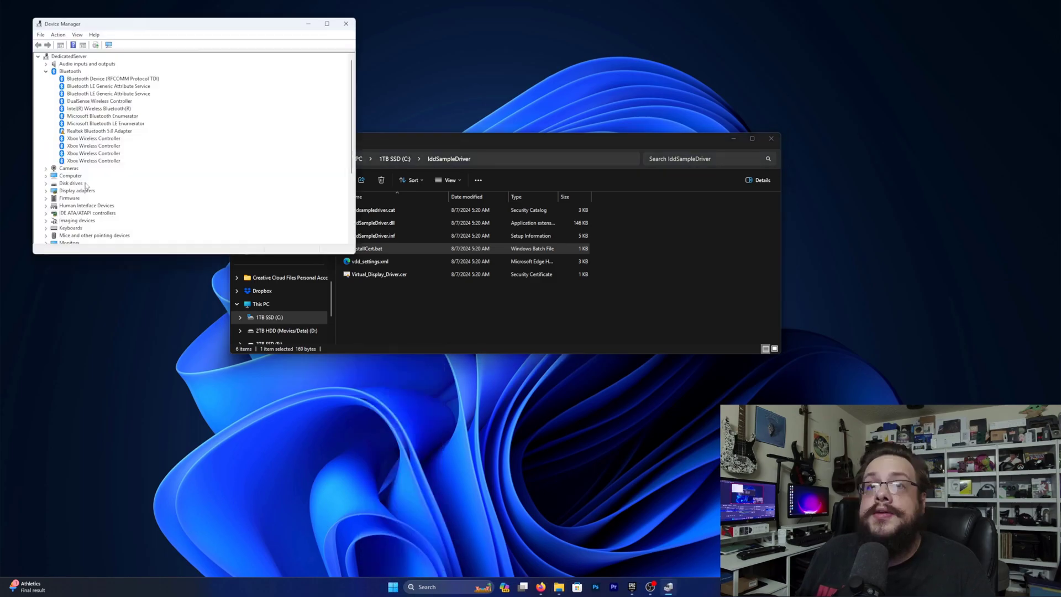
double_click(57, 191)
left_click(59, 34)
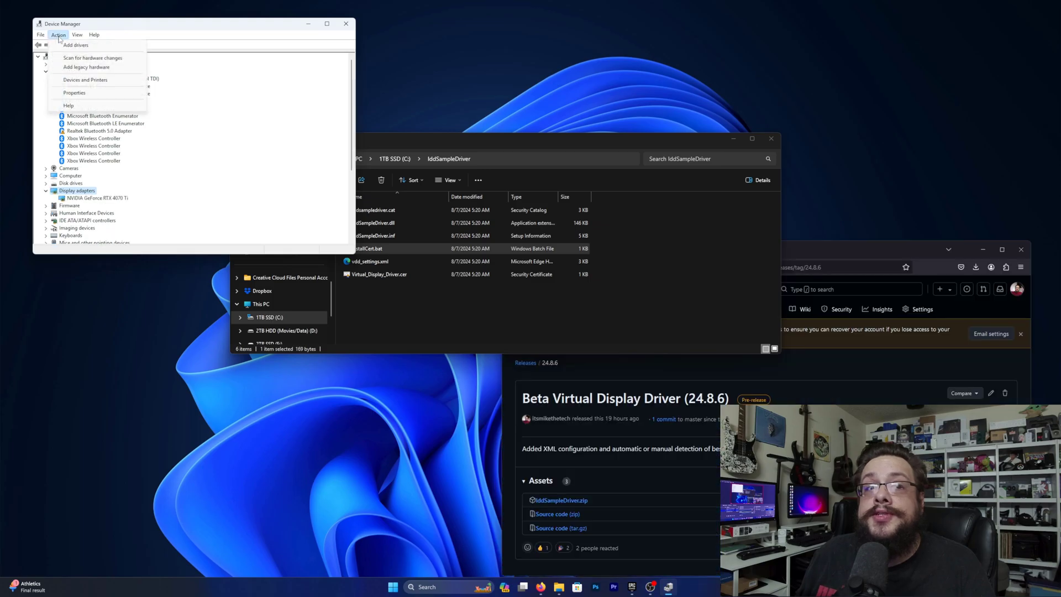
left_click(84, 67)
Step: Choose to pick hardware manually, with Display adapters as the hardware type
left_click(227, 228)
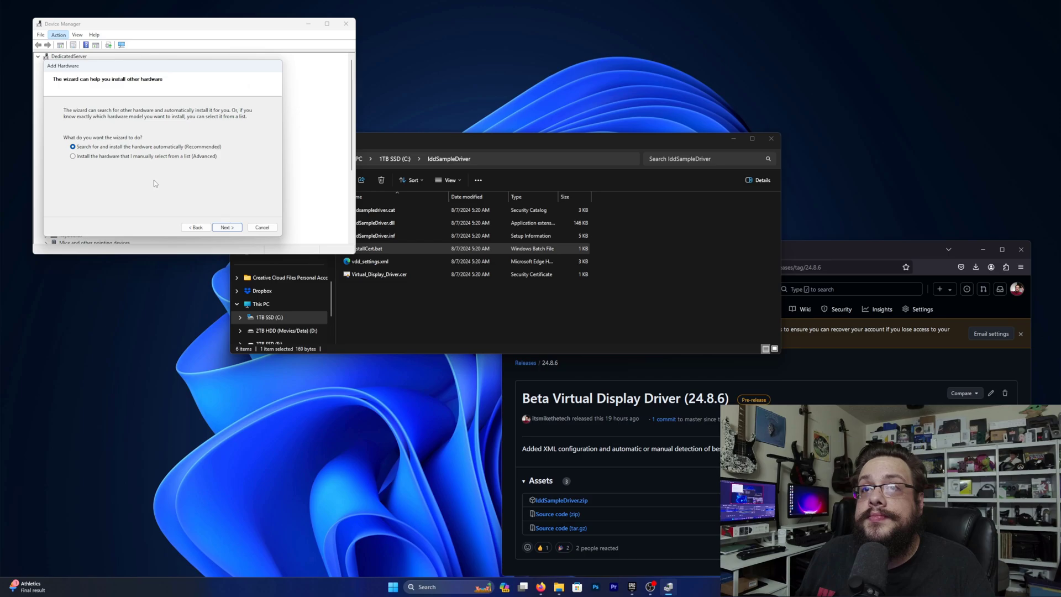
left_click(118, 156)
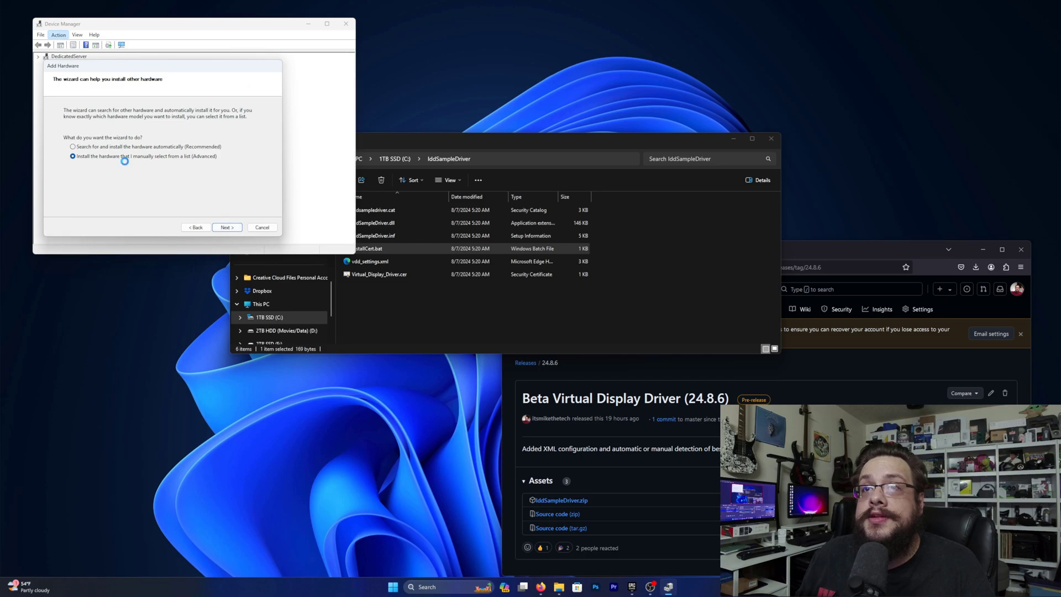
left_click(227, 228)
left_click(87, 171)
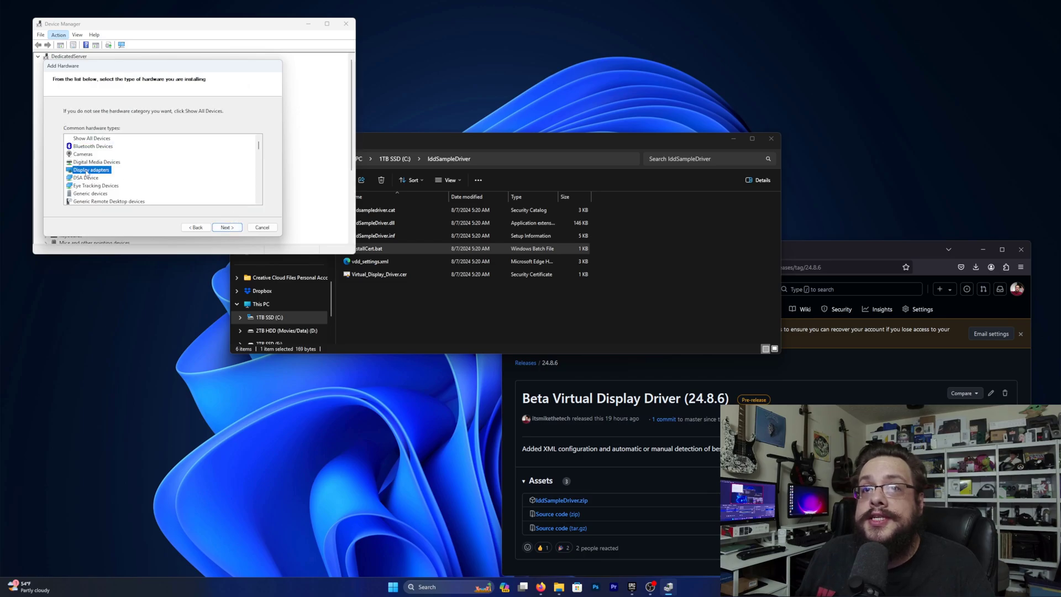
left_click(235, 228)
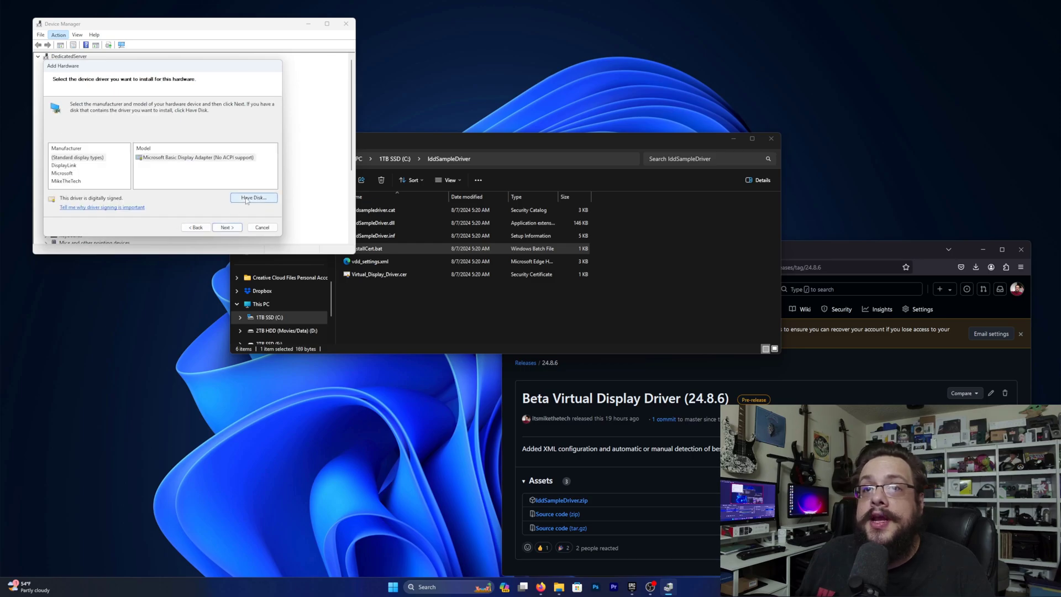
Step: Install the Virtual Display with HDR driver from C:\IddSampleDriver via Have Disk
left_click(246, 199)
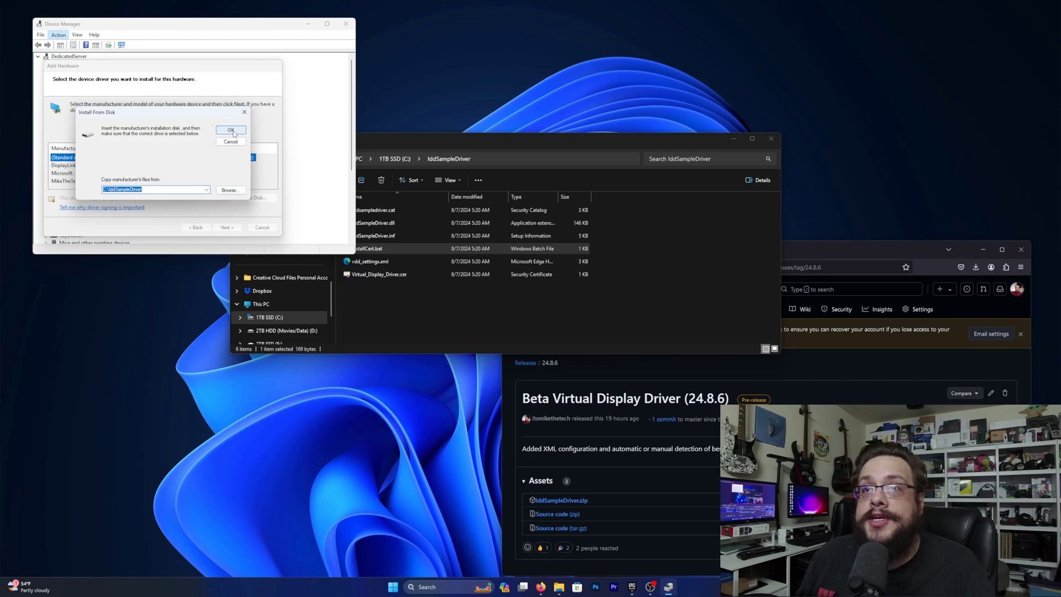
left_click(231, 130)
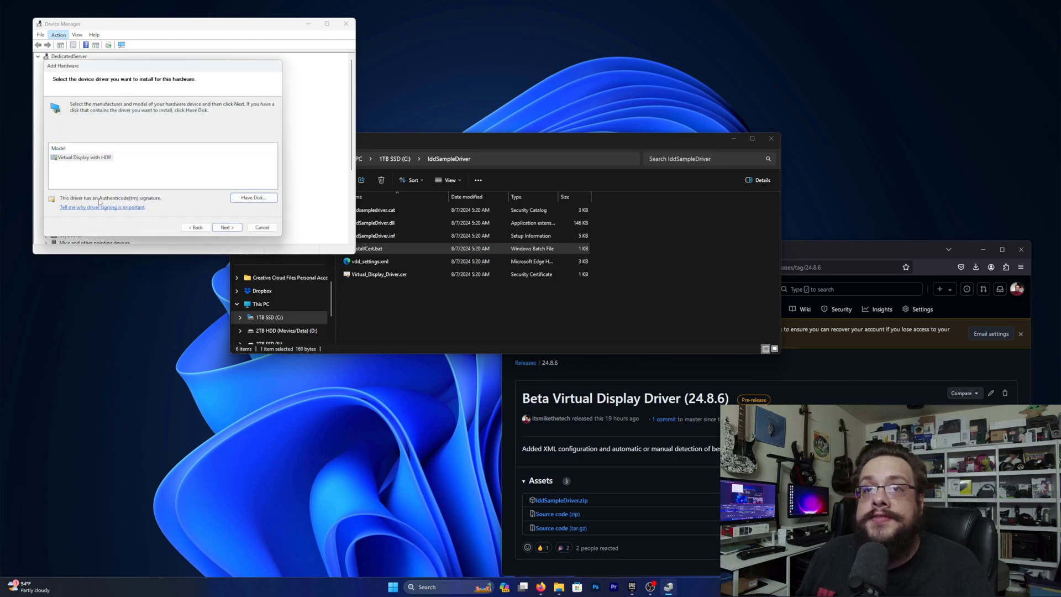
left_click(95, 160)
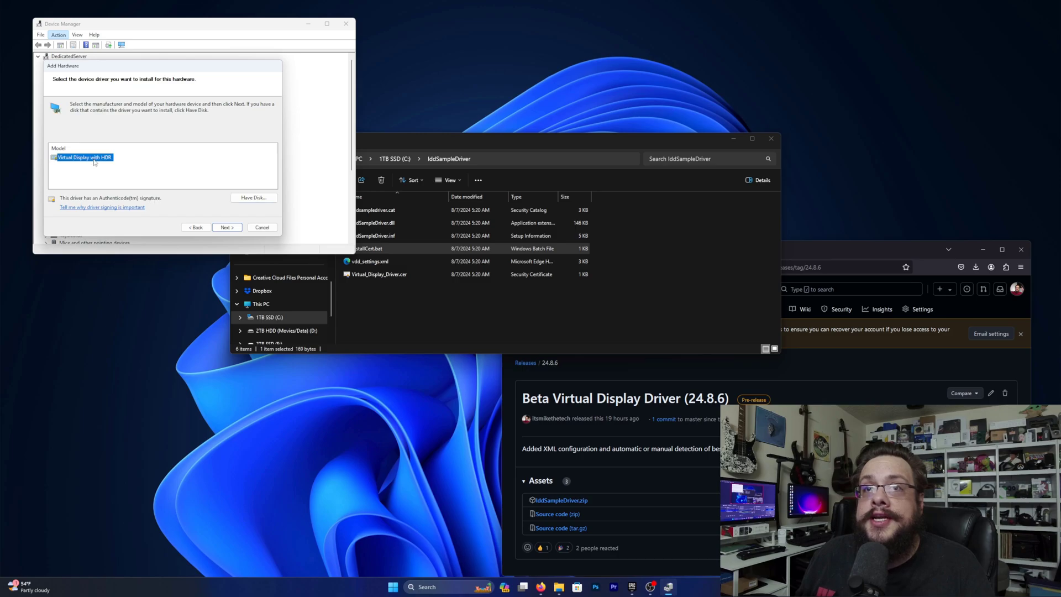
left_click(227, 228)
left_click(232, 229)
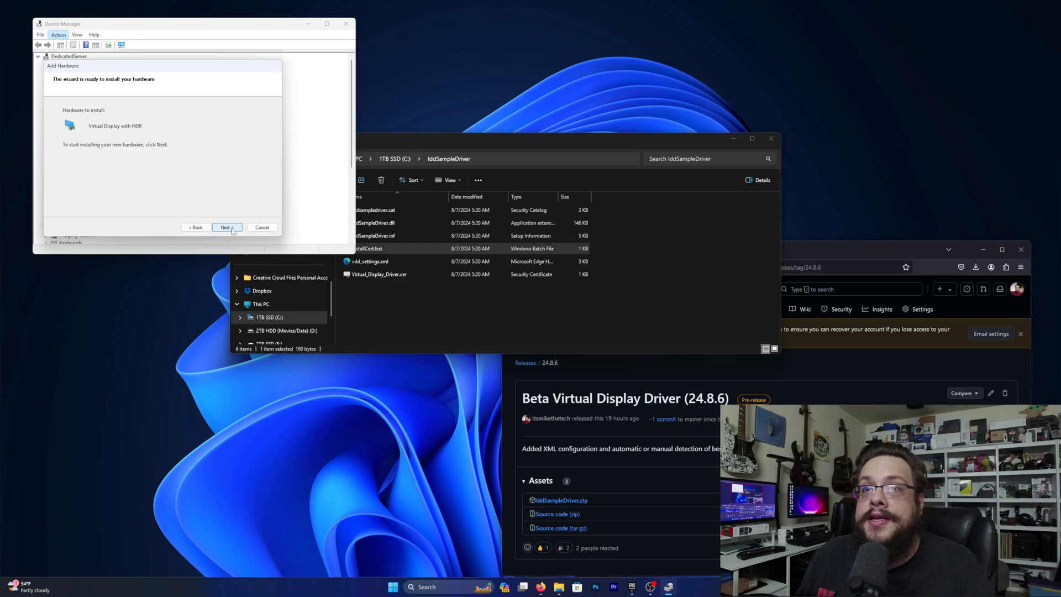
left_click(235, 224)
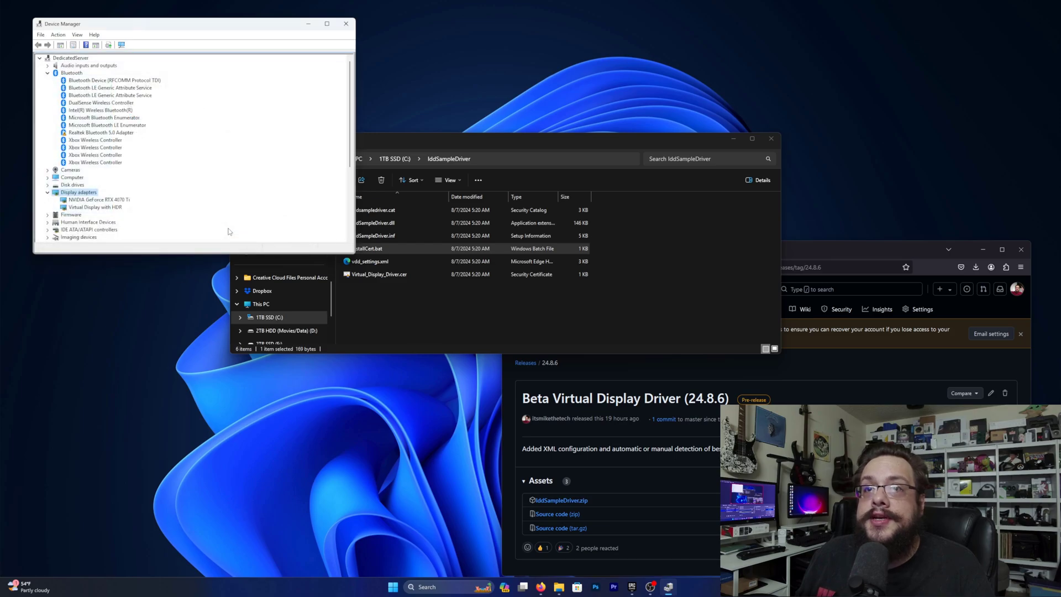
Step: Open Advanced display for display 4 (VDD by MTT) to confirm 3480 × 2160 at 60 Hz
right_click(436, 95)
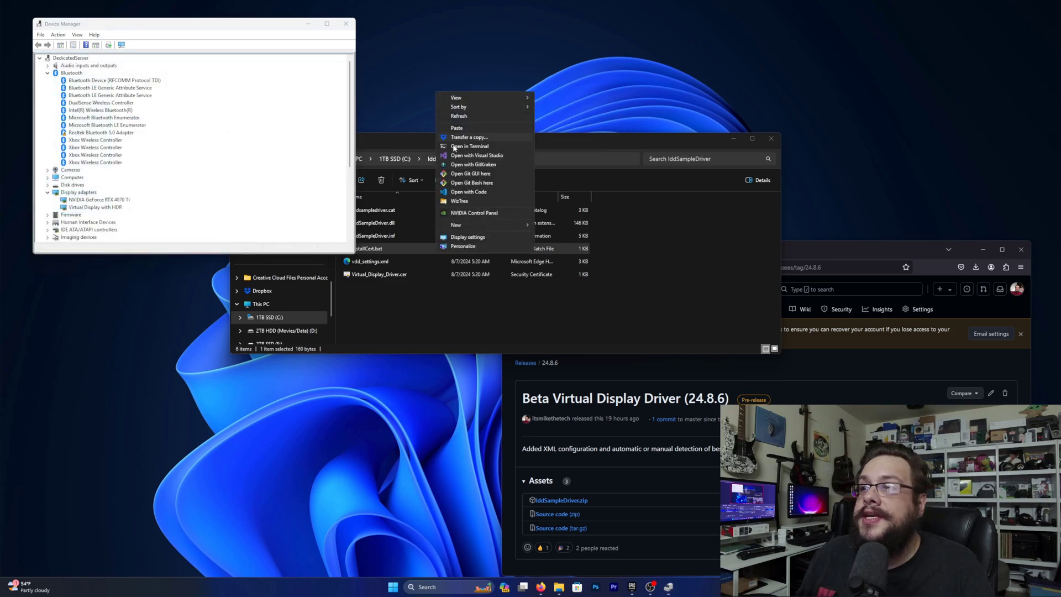
left_click(470, 237)
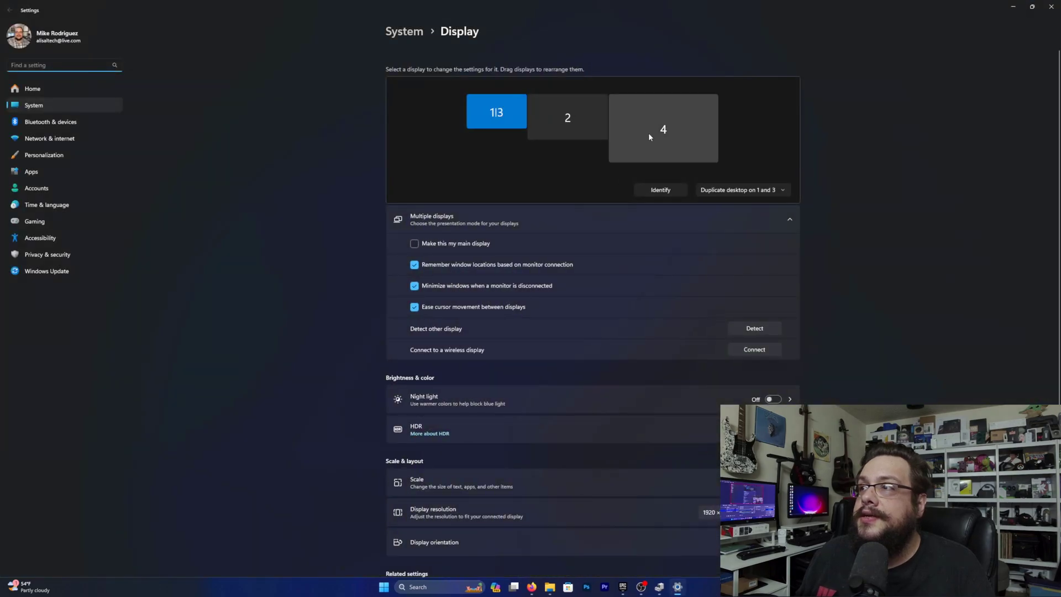
left_click(649, 133)
scroll(641, 258, "down", 3)
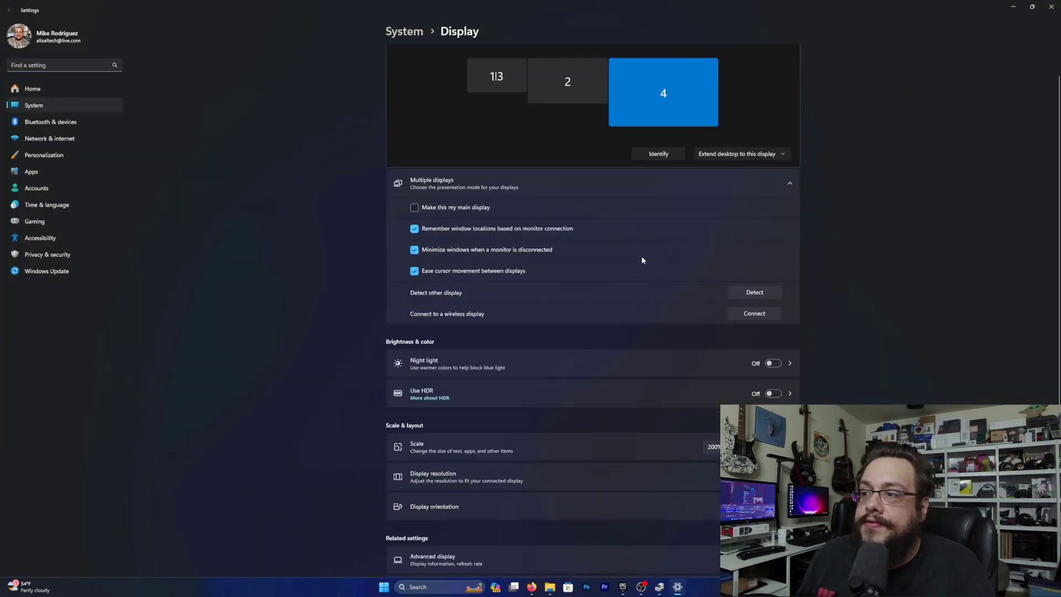
scroll(625, 251, "up", 3)
scroll(626, 249, "down", 3)
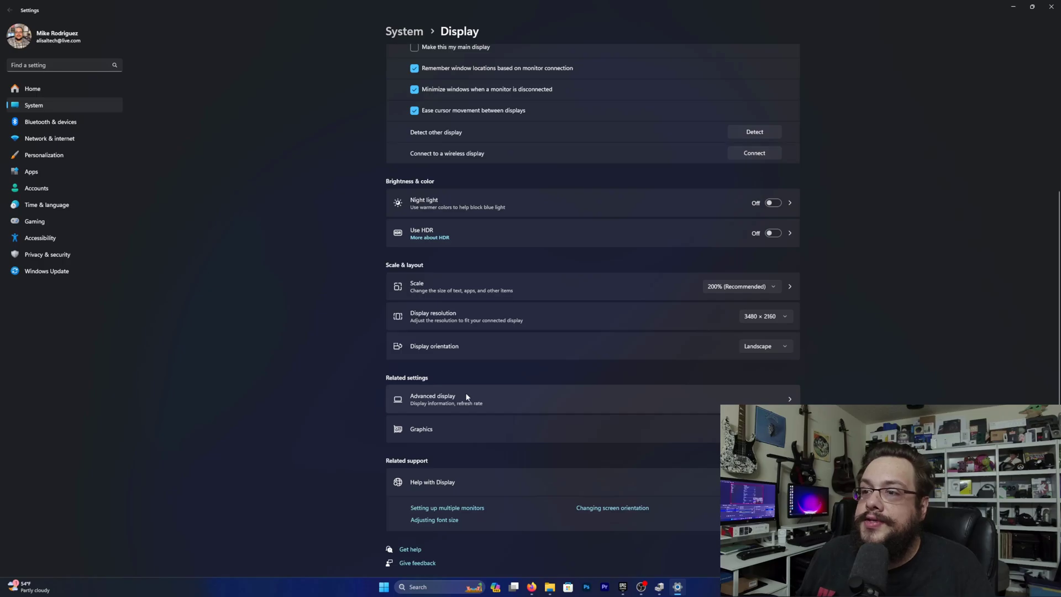
left_click(466, 396)
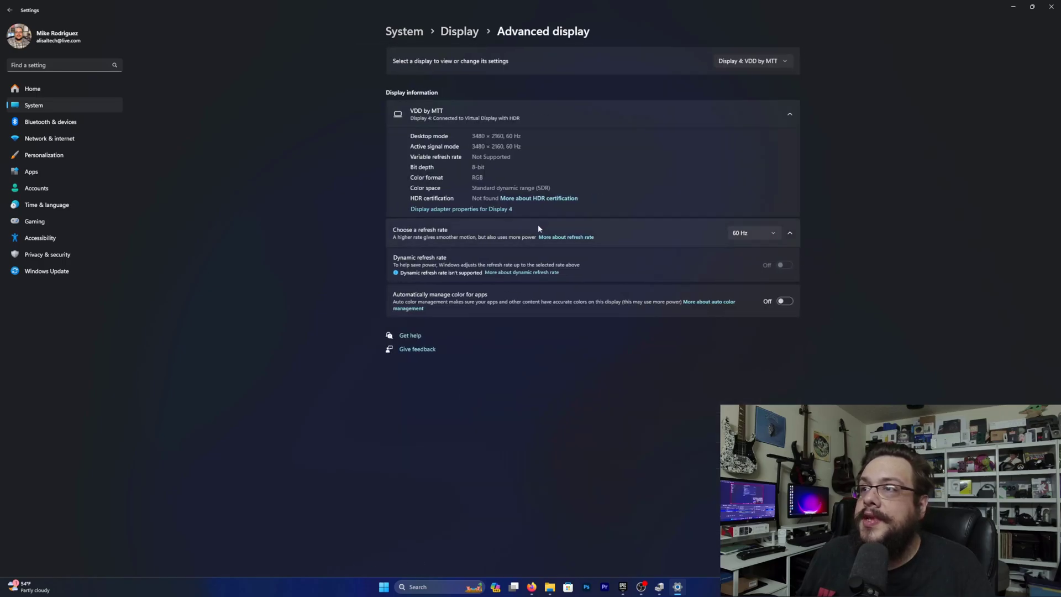